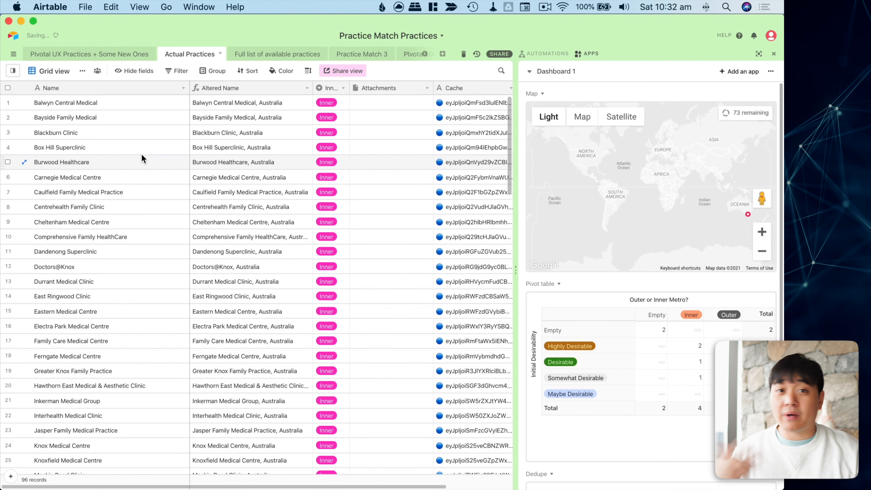
Drag the Apps panel divider left to enlarge the dashboard and its practices map.
{"action": "scroll", "coordinate": [185, 168], "scroll_direction": "down", "scroll_amount": 1}
{"action": "scroll", "coordinate": [186, 170], "scroll_direction": "down", "scroll_amount": 1}
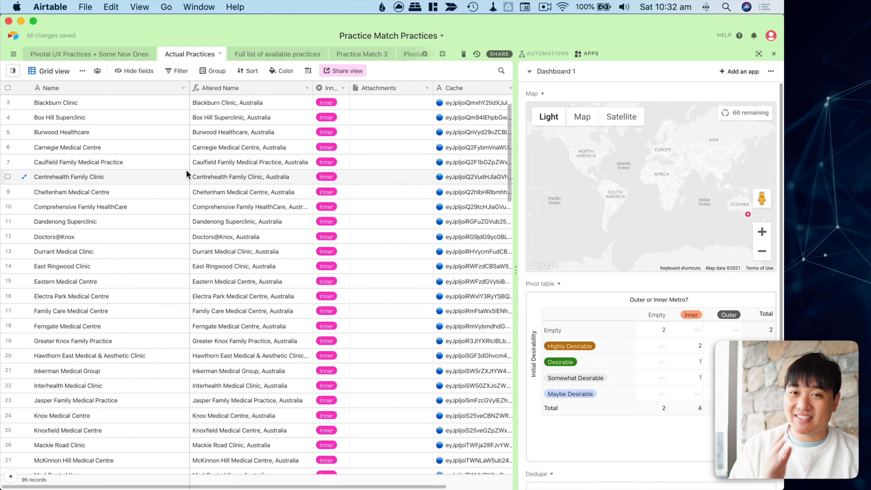
{"action": "scroll", "coordinate": [223, 178], "scroll_direction": "down", "scroll_amount": 15}
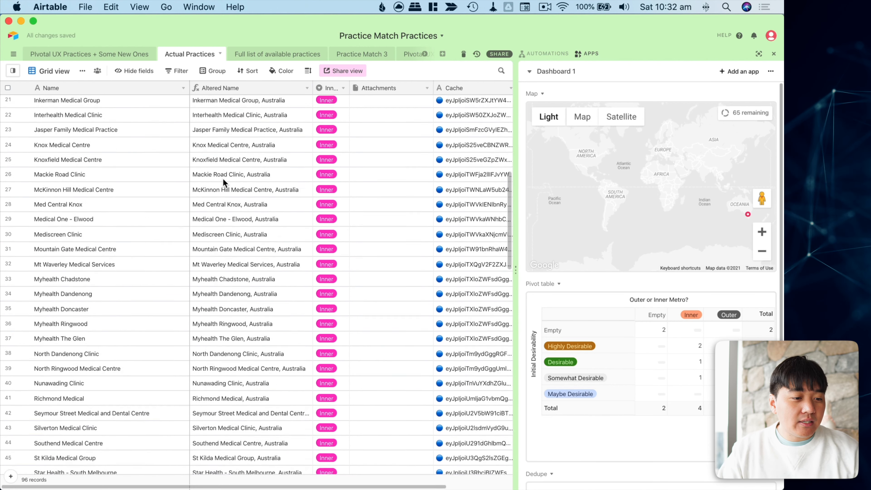
{"action": "scroll", "coordinate": [223, 179], "scroll_direction": "up", "scroll_amount": 15}
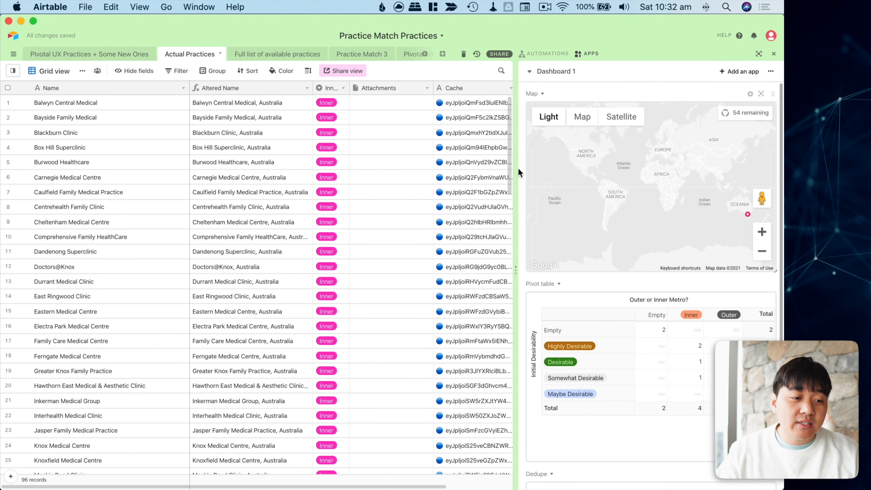
{"action": "left_click_drag", "start_coordinate": [516, 276], "coordinate": [325, 281]}
{"action": "left_click_drag", "start_coordinate": [722, 226], "coordinate": [636, 208]}
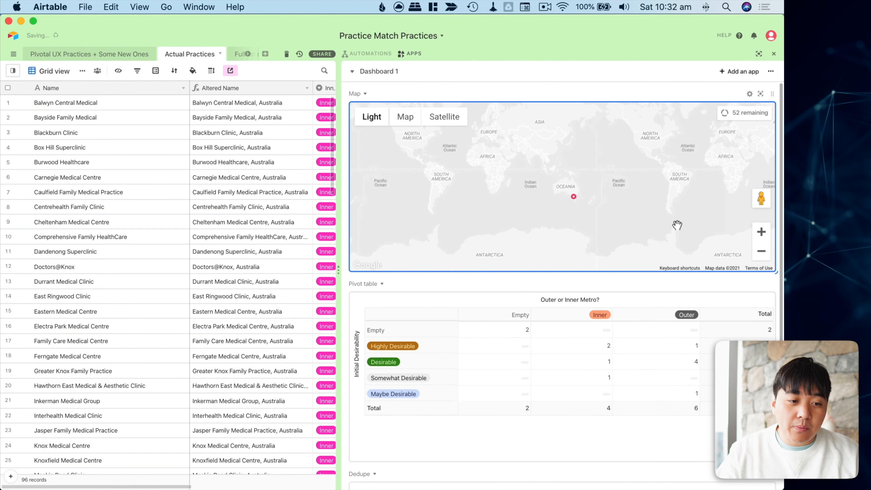
Zoom the map from the world into Melbourne and show the Interhealth Medical Clinic pin's address.
{"action": "left_click", "coordinate": [759, 232]}
{"action": "left_click", "coordinate": [759, 232]}
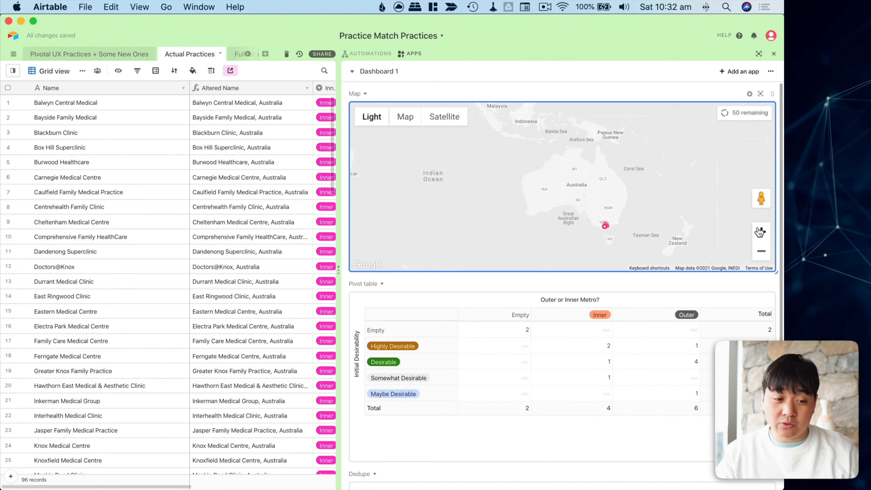
{"action": "left_click", "coordinate": [760, 232]}
{"action": "left_click", "coordinate": [760, 232]}
{"action": "left_click", "coordinate": [760, 233]}
{"action": "left_click", "coordinate": [761, 232]}
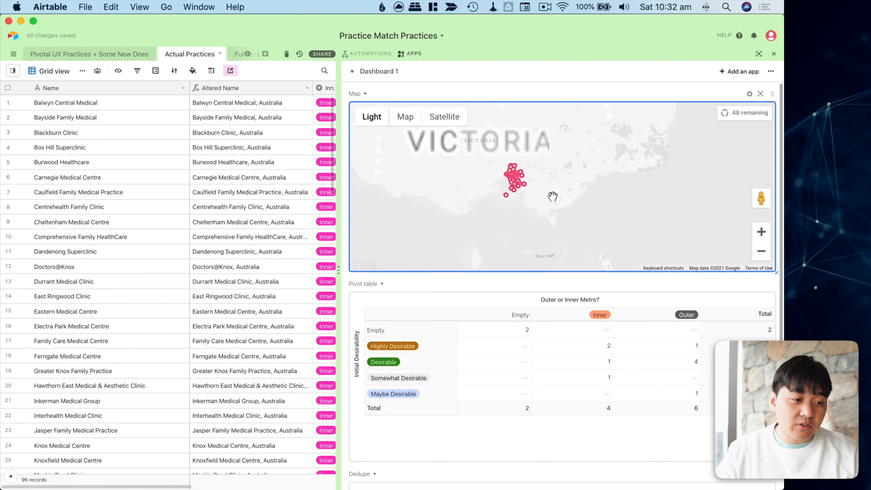
{"action": "left_click", "coordinate": [761, 233]}
{"action": "left_click", "coordinate": [761, 233]}
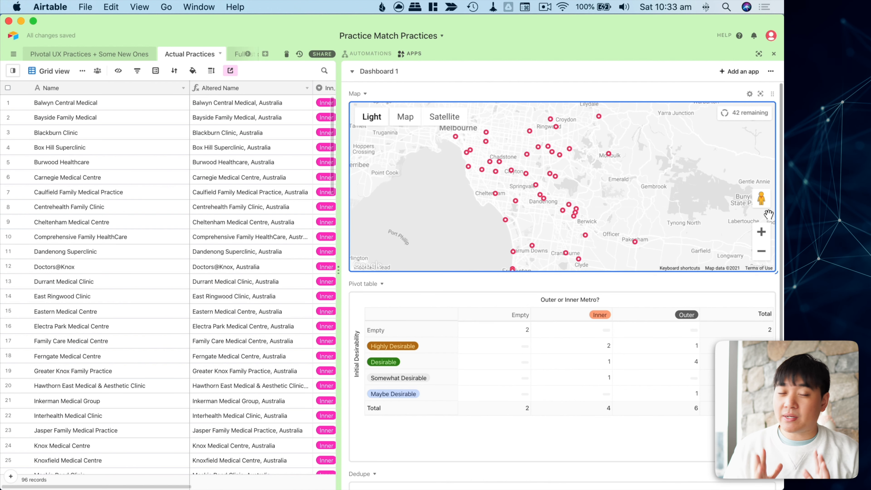
{"action": "left_click_drag", "start_coordinate": [471, 202], "coordinate": [476, 201]}
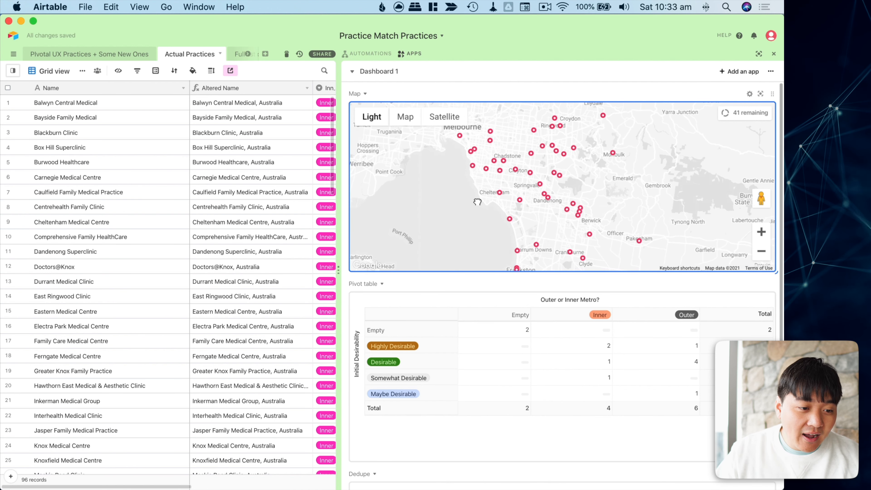
{"action": "left_click", "coordinate": [520, 201]}
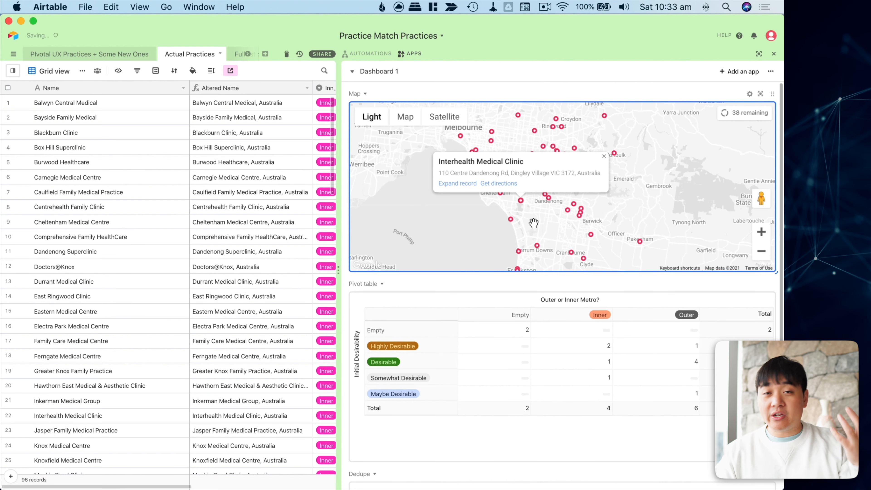
Expand the Interhealth Medical Clinic record, check its Inner or Outer Metro choices keeping Inner, then close it.
{"action": "left_click", "coordinate": [455, 184]}
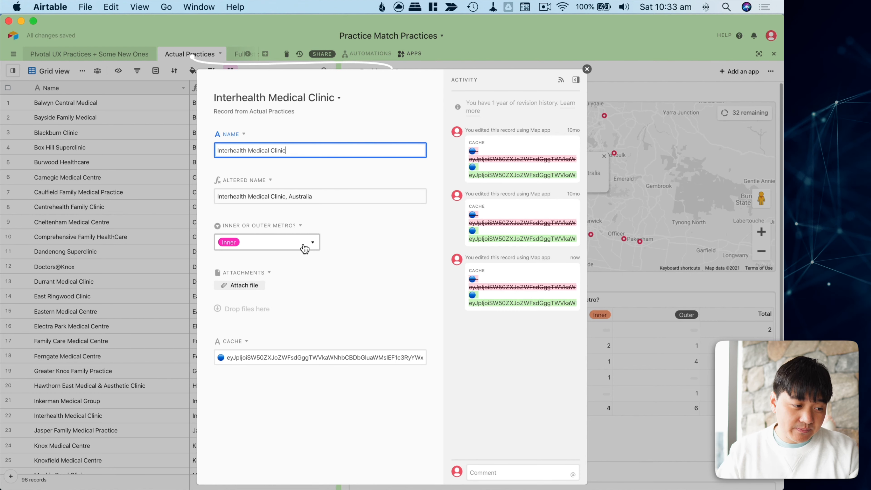
{"action": "left_click", "coordinate": [304, 247]}
{"action": "left_click", "coordinate": [348, 249]}
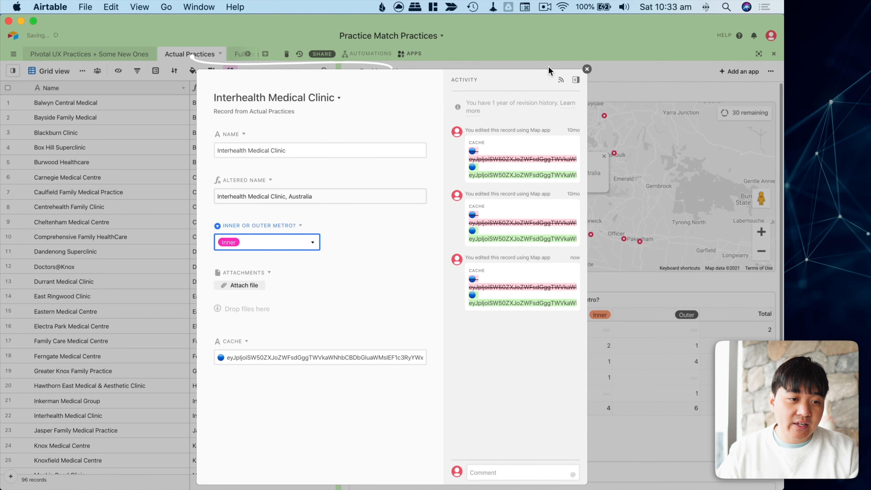
{"action": "left_click", "coordinate": [586, 69]}
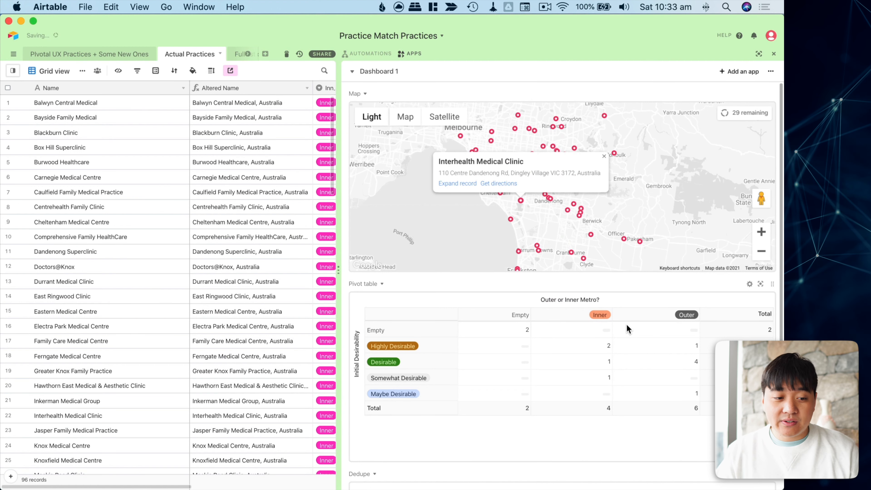
{"action": "scroll", "coordinate": [487, 347], "scroll_direction": "down", "scroll_amount": 1}
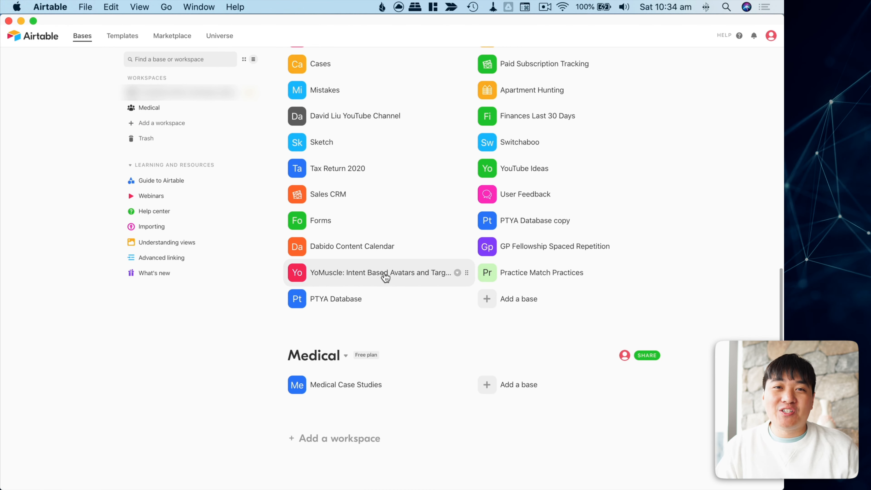
Open the YoMuscle: Intent Based Avatars base from the home screen.
{"action": "left_click", "coordinate": [385, 274]}
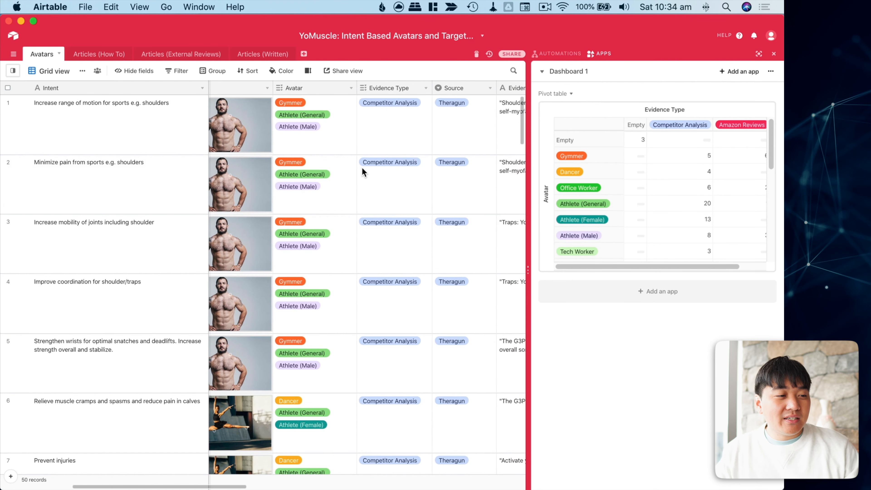
Drag the divider right to widen the Avatars grid, browse its rows, and select row 1's Importance.
{"action": "scroll", "coordinate": [362, 167], "scroll_direction": "right", "scroll_amount": 1}
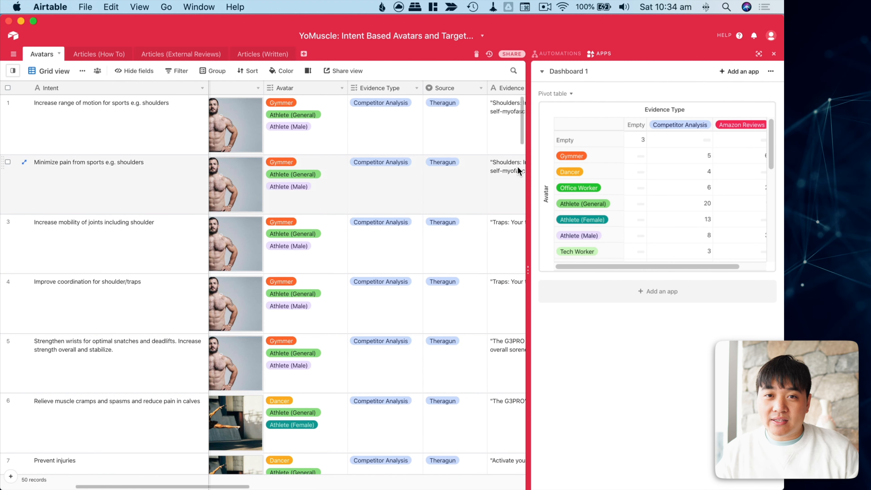
{"action": "left_click_drag", "start_coordinate": [528, 303], "coordinate": [646, 270]}
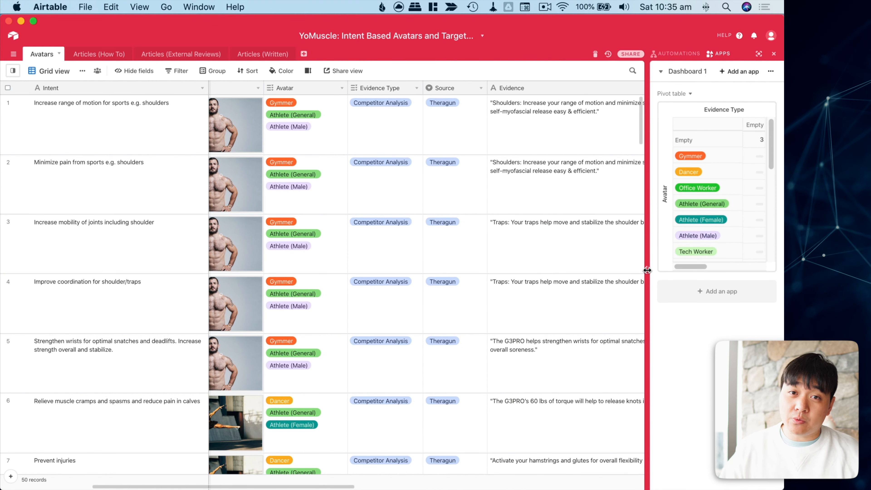
{"action": "scroll", "coordinate": [318, 189], "scroll_direction": "left", "scroll_amount": 10}
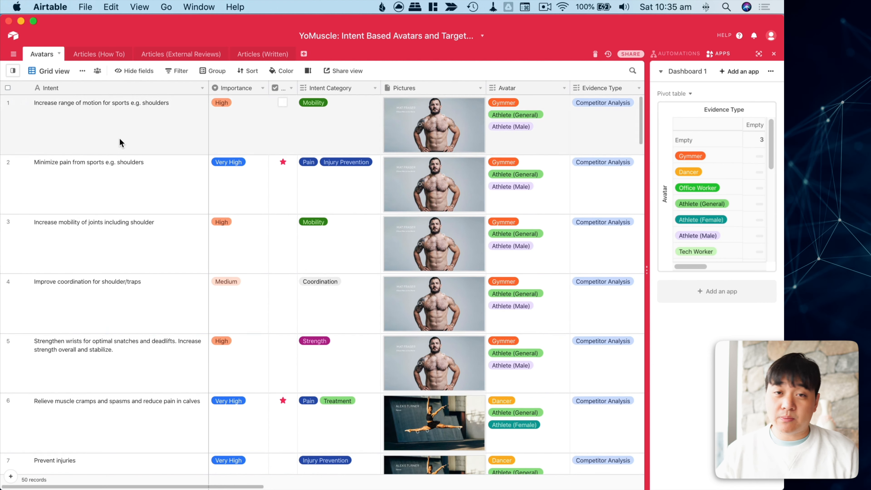
{"action": "scroll", "coordinate": [221, 189], "scroll_direction": "down", "scroll_amount": 8}
{"action": "scroll", "coordinate": [185, 193], "scroll_direction": "down", "scroll_amount": 20}
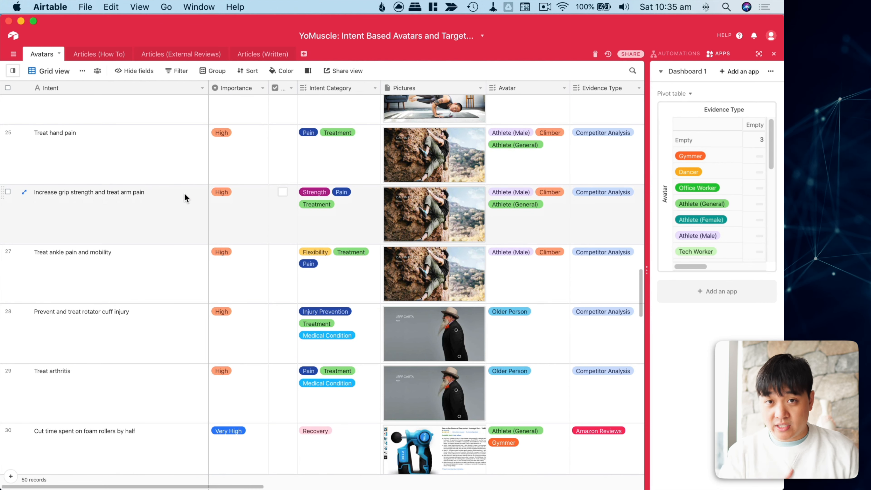
{"action": "scroll", "coordinate": [184, 193], "scroll_direction": "up", "scroll_amount": 20}
{"action": "scroll", "coordinate": [253, 153], "scroll_direction": "left", "scroll_amount": 1}
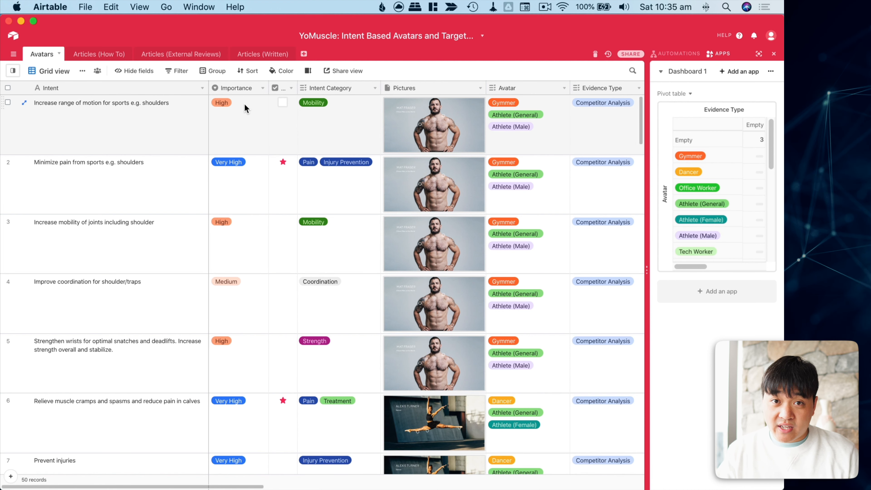
{"action": "left_click", "coordinate": [255, 108]}
{"action": "left_click", "coordinate": [261, 90]}
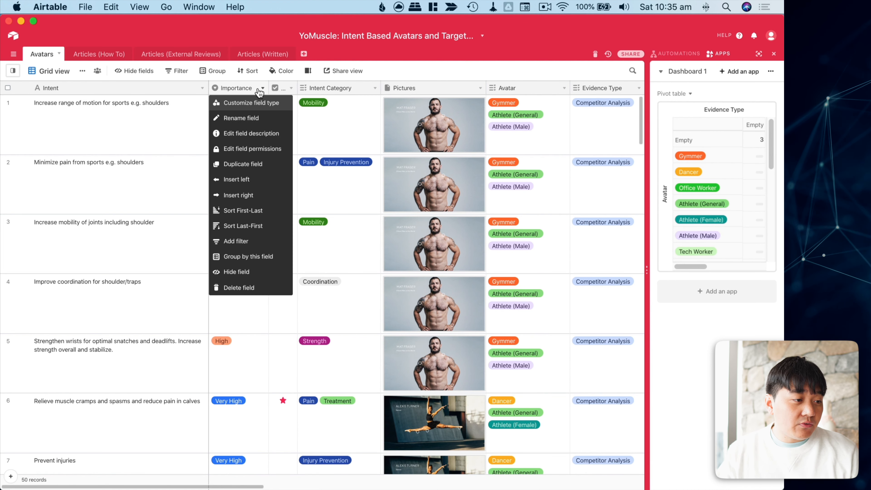
{"action": "left_click", "coordinate": [294, 115]}
{"action": "left_click", "coordinate": [234, 129]}
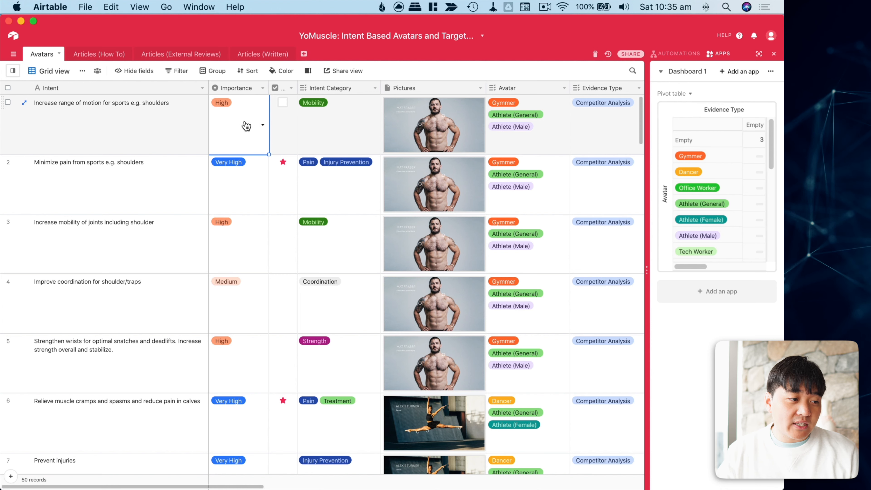
{"action": "left_click", "coordinate": [249, 128]}
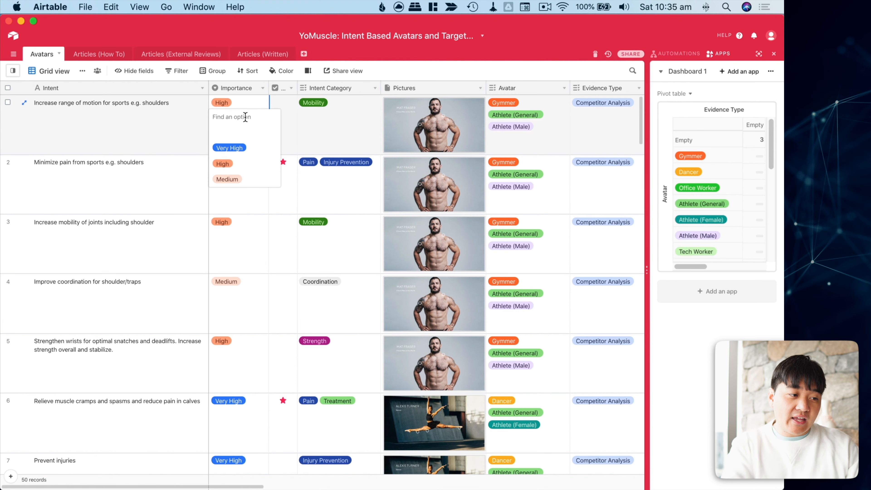
{"action": "type", "text": "Extremely Impor"}
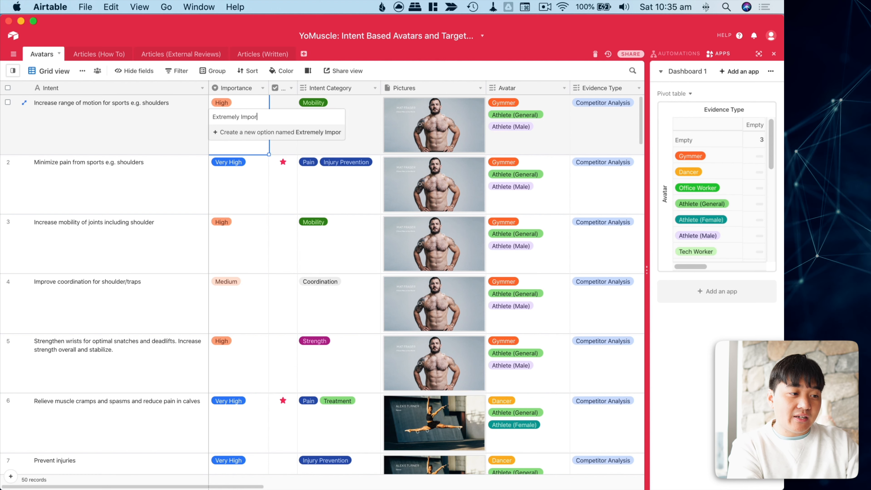
{"action": "type", "text": "tant"}
{"action": "key", "text": "Return"}
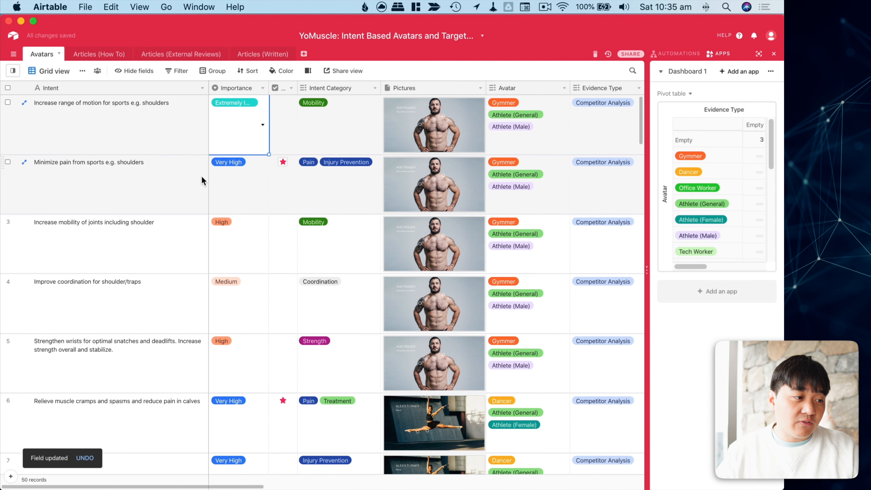
{"action": "left_click", "coordinate": [174, 72]}
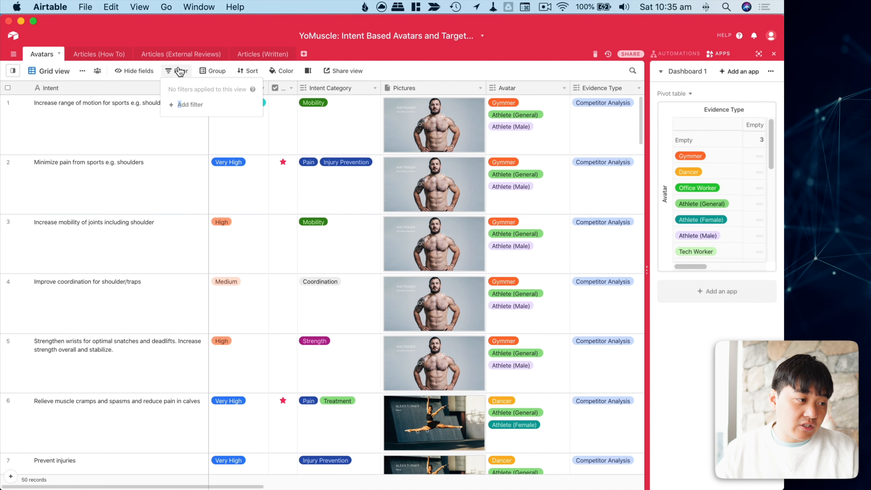
{"action": "left_click", "coordinate": [192, 110]}
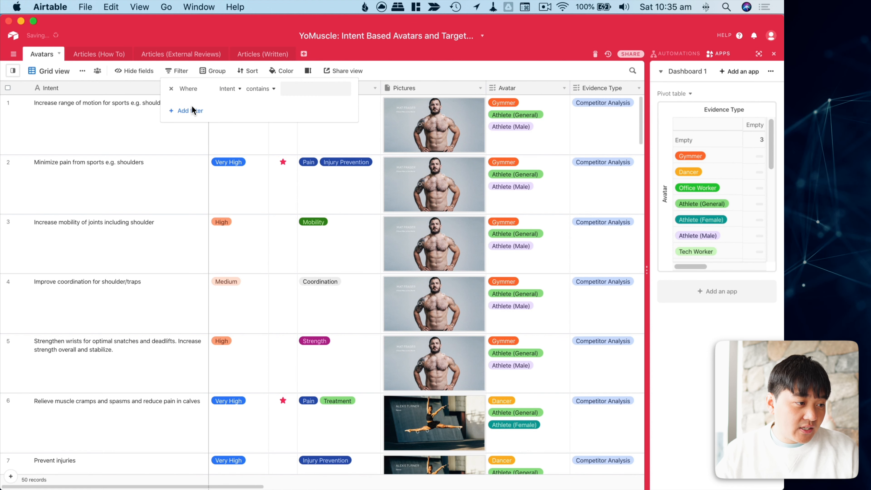
{"action": "left_click", "coordinate": [228, 90]}
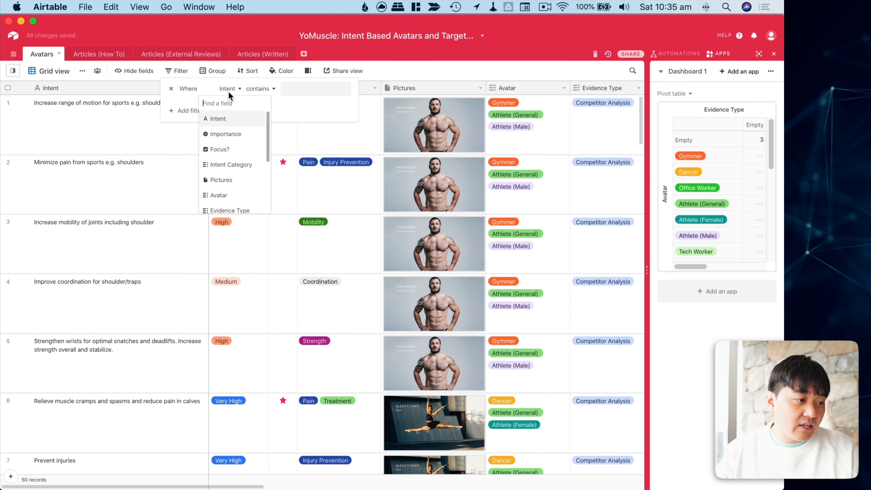
{"action": "left_click", "coordinate": [241, 135]}
{"action": "left_click", "coordinate": [317, 88]}
{"action": "left_click", "coordinate": [308, 168]}
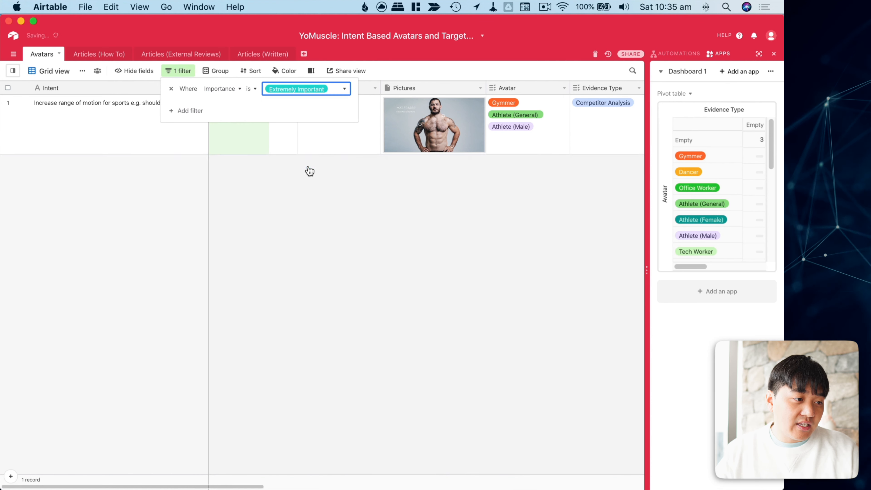
{"action": "left_click", "coordinate": [310, 170]}
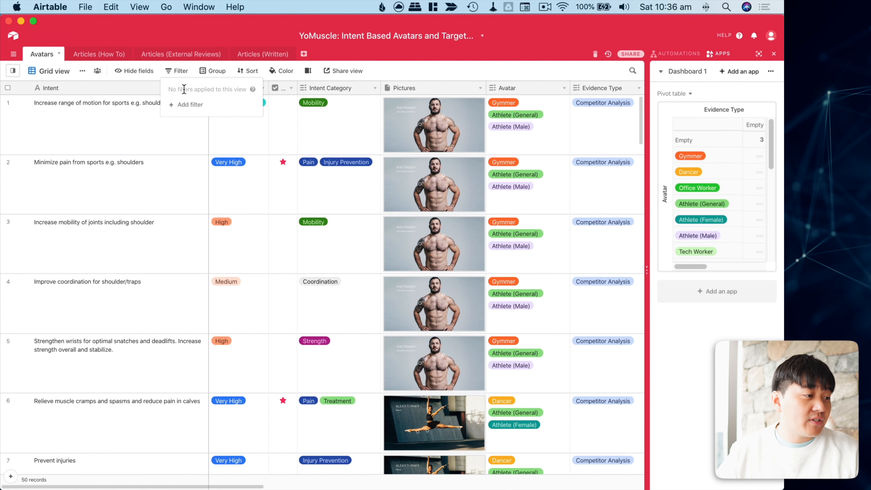
Add an Intent contains 'increase' filter, narrowing the Avatars grid to 10 records.
{"action": "left_click", "coordinate": [189, 105]}
{"action": "left_click", "coordinate": [229, 89]}
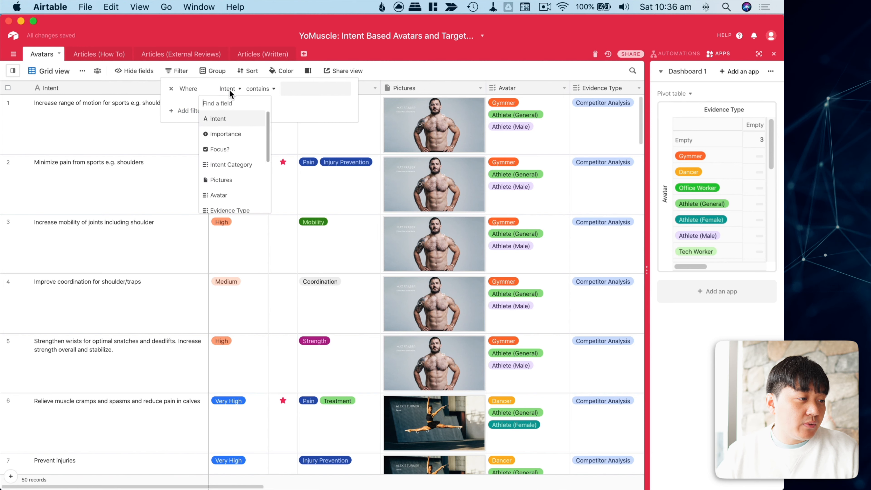
{"action": "left_click", "coordinate": [231, 117]}
{"action": "left_click", "coordinate": [283, 91]}
{"action": "type", "text": "inc"}
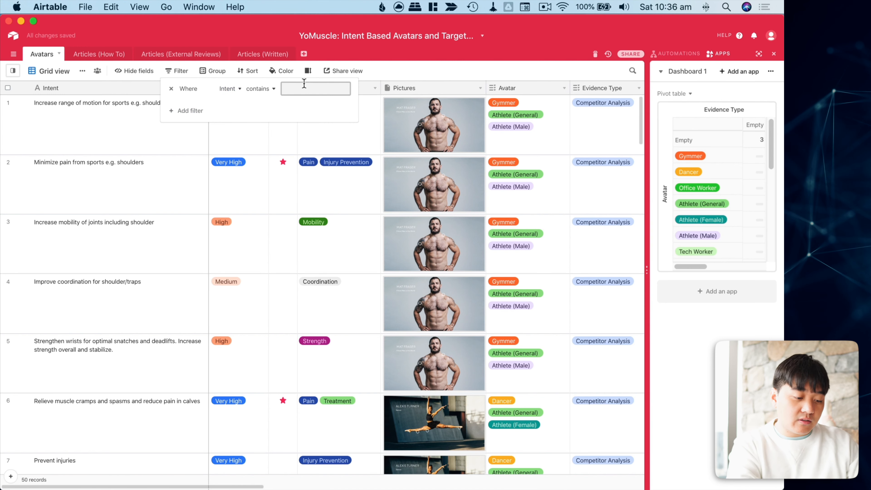
{"action": "type", "text": "rease"}
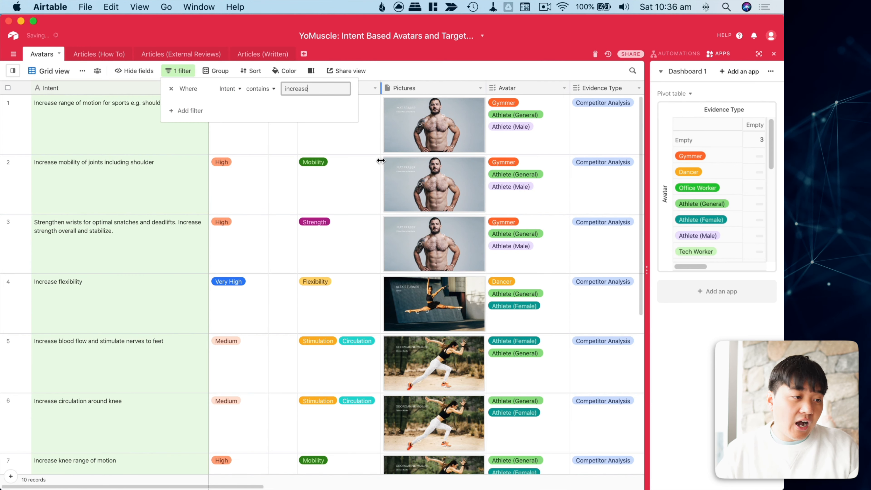
{"action": "left_click", "coordinate": [240, 214]}
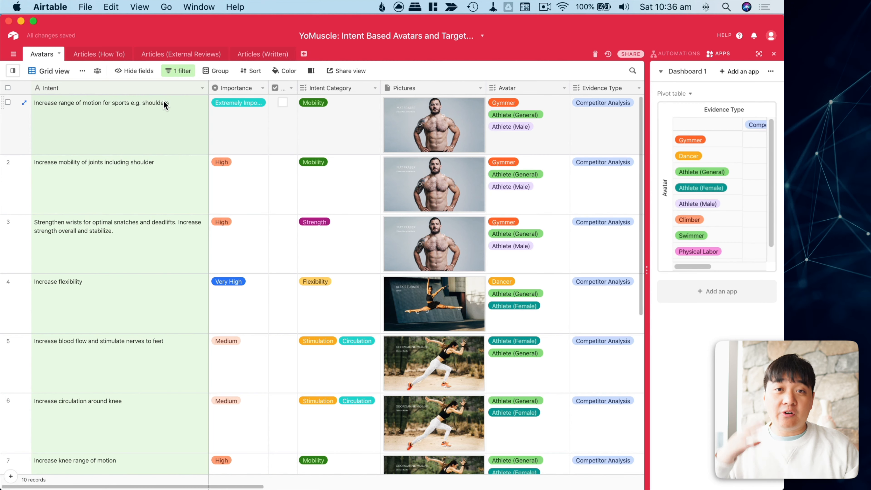
{"action": "scroll", "coordinate": [164, 103], "scroll_direction": "down", "scroll_amount": 10}
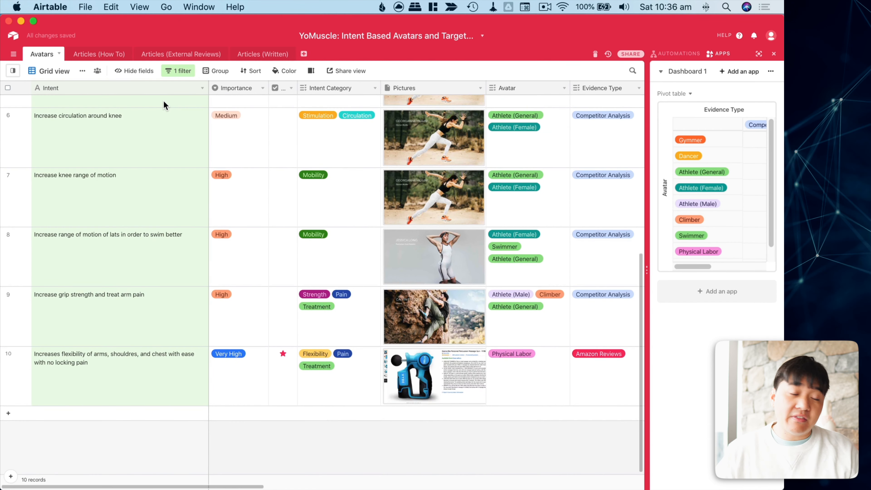
{"action": "scroll", "coordinate": [164, 103], "scroll_direction": "up", "scroll_amount": 10}
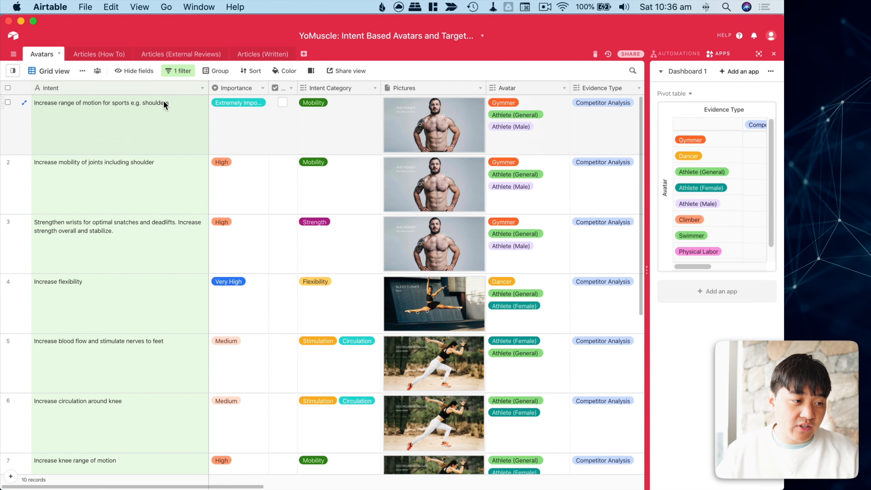
{"action": "scroll", "coordinate": [225, 162], "scroll_direction": "right", "scroll_amount": 5}
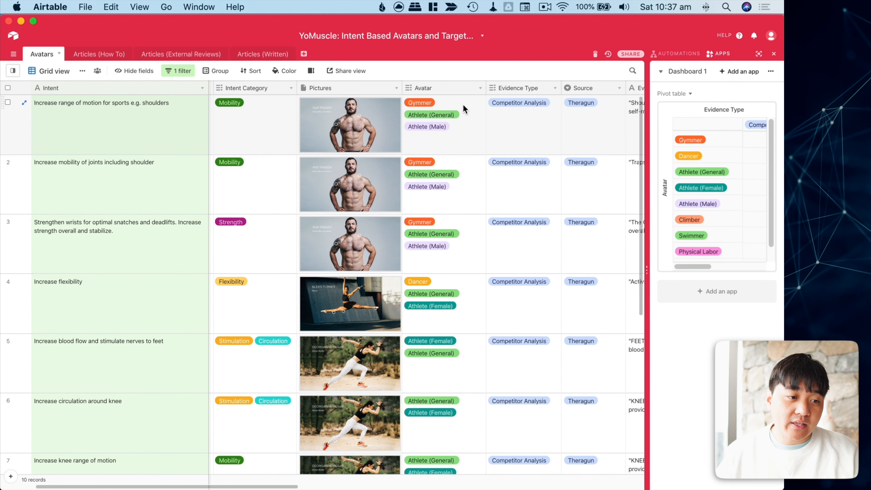
{"action": "scroll", "coordinate": [384, 132], "scroll_direction": "right", "scroll_amount": 1}
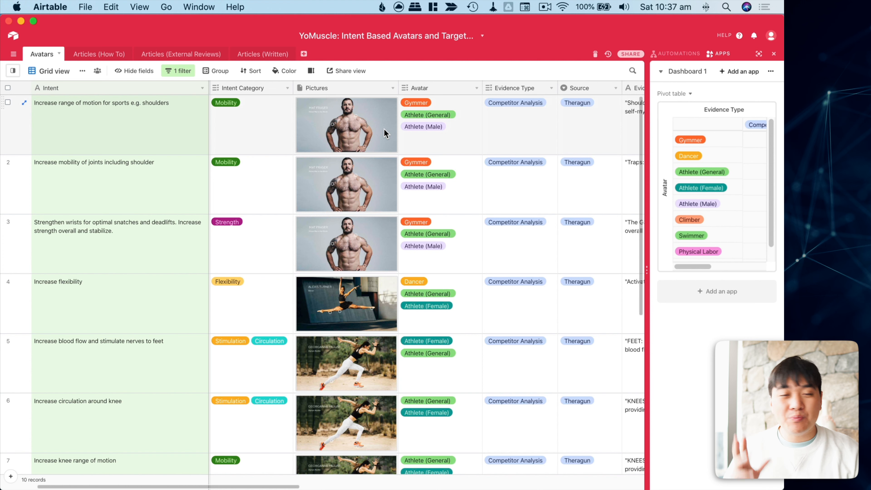
{"action": "left_click", "coordinate": [366, 132]}
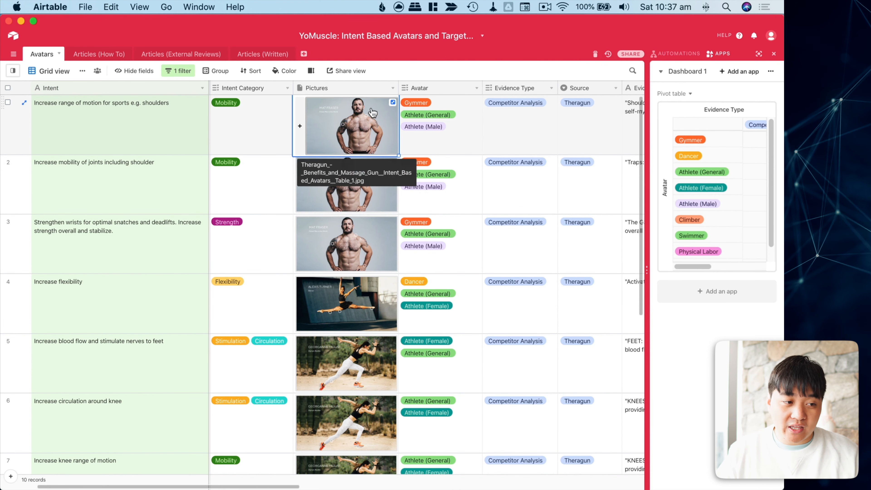
{"action": "left_click", "coordinate": [373, 113]}
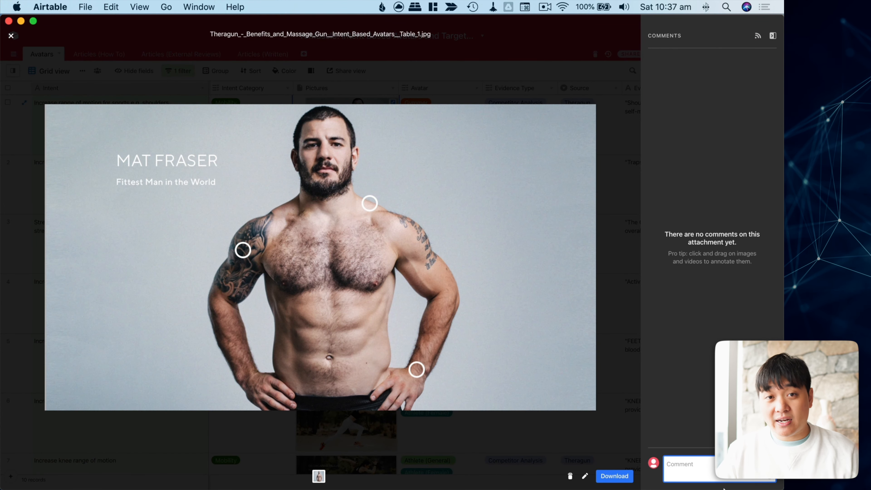
{"action": "key", "text": "Escape"}
{"action": "scroll", "coordinate": [430, 122], "scroll_direction": "right", "scroll_amount": 12}
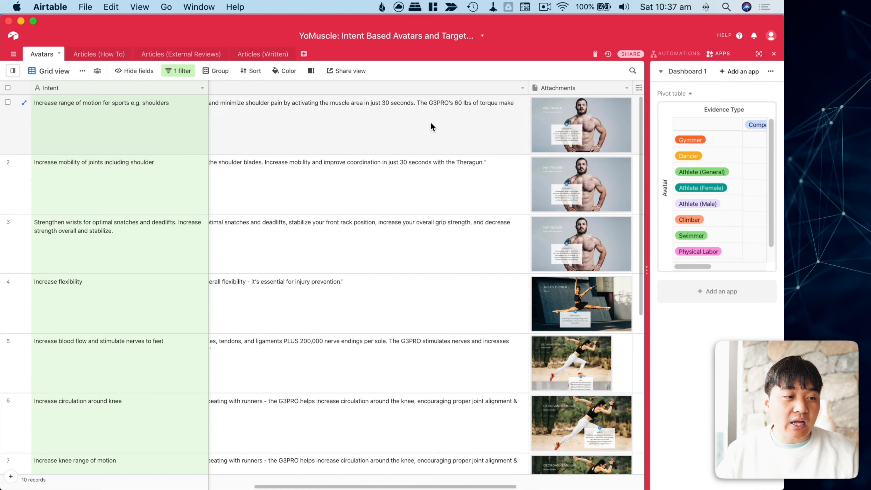
{"action": "scroll", "coordinate": [430, 122], "scroll_direction": "left", "scroll_amount": 5}
{"action": "scroll", "coordinate": [429, 122], "scroll_direction": "right", "scroll_amount": 2}
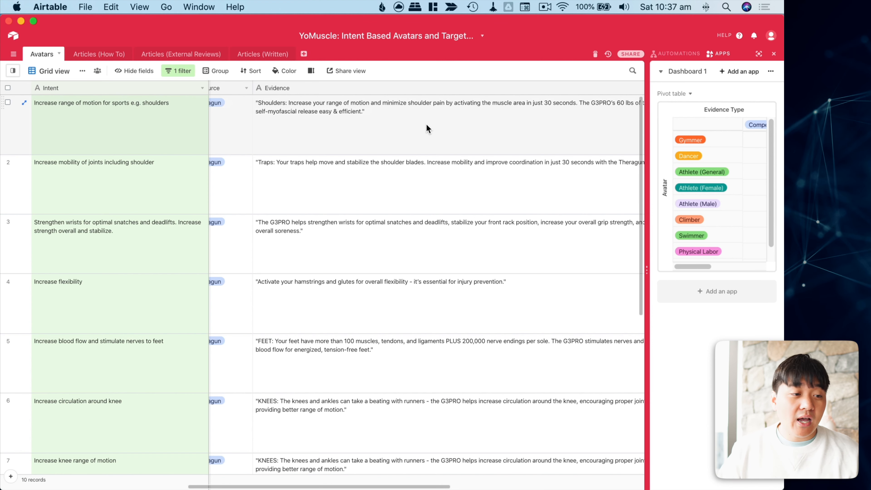
Edit the first record's Evidence text and highlight the word 'minimize'.
{"action": "left_click", "coordinate": [425, 123]}
{"action": "double_click", "coordinate": [257, 100]}
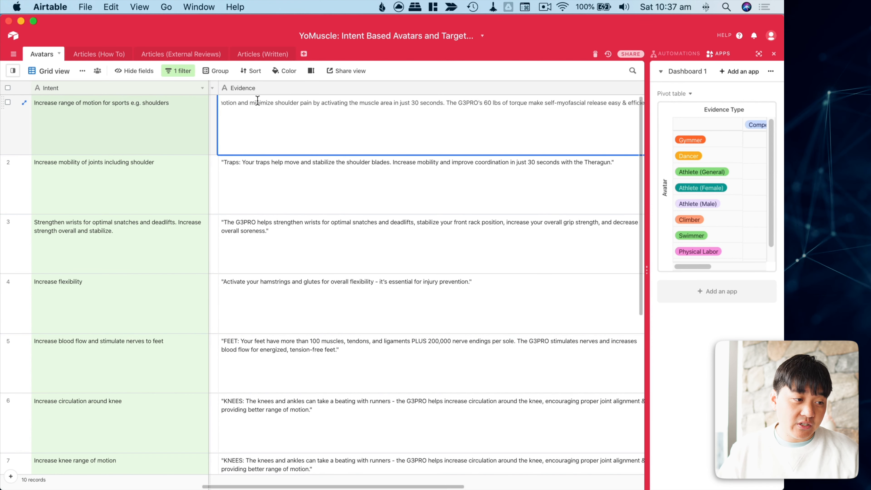
{"action": "triple_click", "coordinate": [260, 101]}
{"action": "left_click", "coordinate": [260, 102]}
{"action": "double_click", "coordinate": [261, 102]}
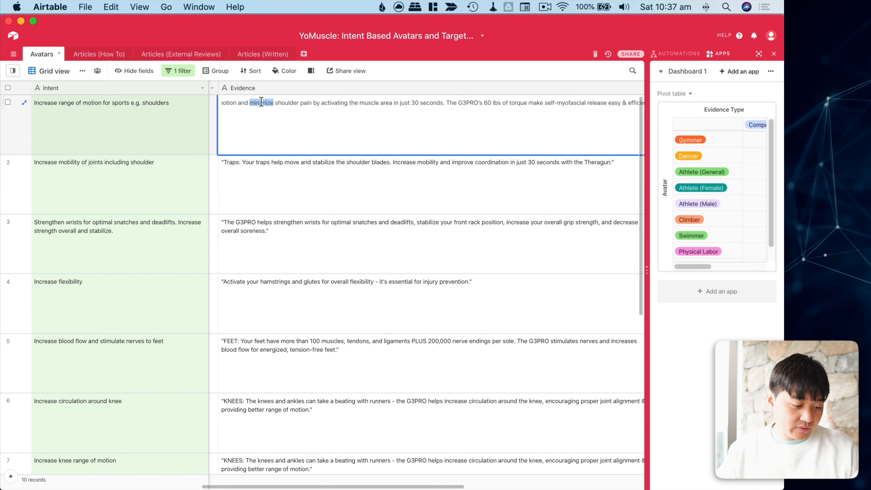
Select the whole Evidence column and scroll across the grid toward the Keywords field.
{"action": "left_click", "coordinate": [266, 89]}
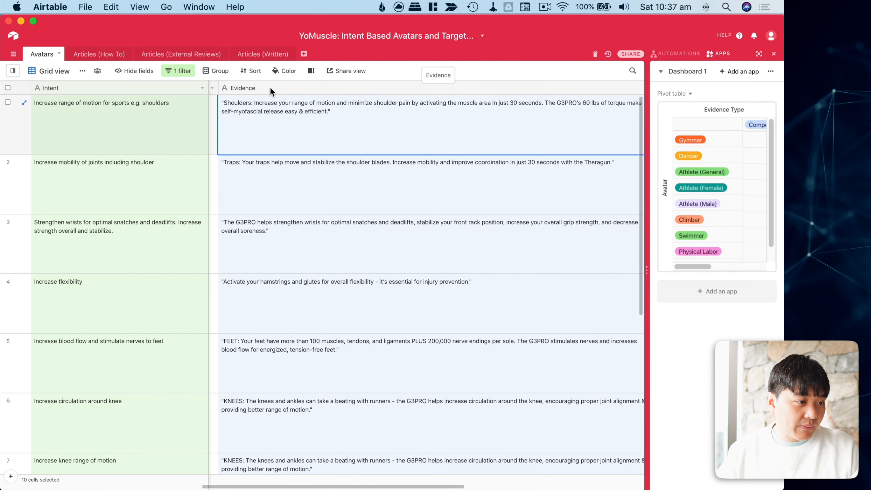
{"action": "scroll", "coordinate": [345, 113], "scroll_direction": "right", "scroll_amount": 3}
{"action": "scroll", "coordinate": [356, 120], "scroll_direction": "left", "scroll_amount": 4}
{"action": "scroll", "coordinate": [355, 121], "scroll_direction": "left", "scroll_amount": 1}
{"action": "scroll", "coordinate": [353, 127], "scroll_direction": "right", "scroll_amount": 1}
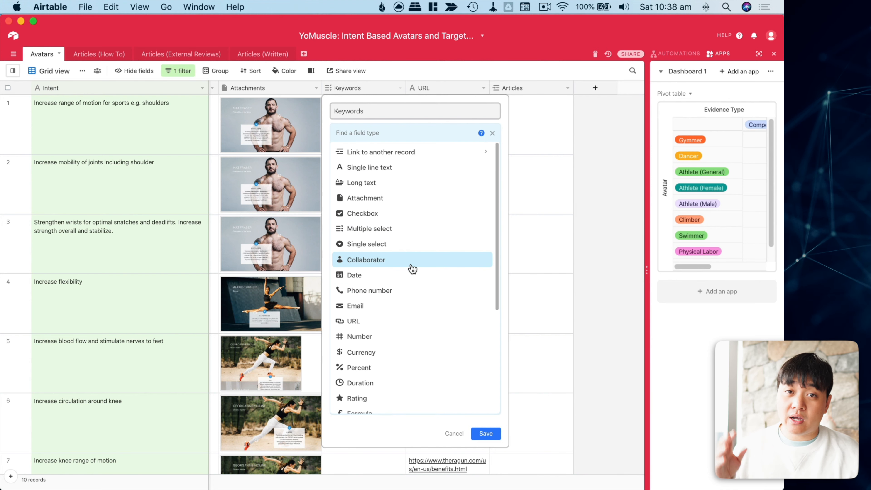
{"action": "mouse_move", "coordinate": [412, 269]}
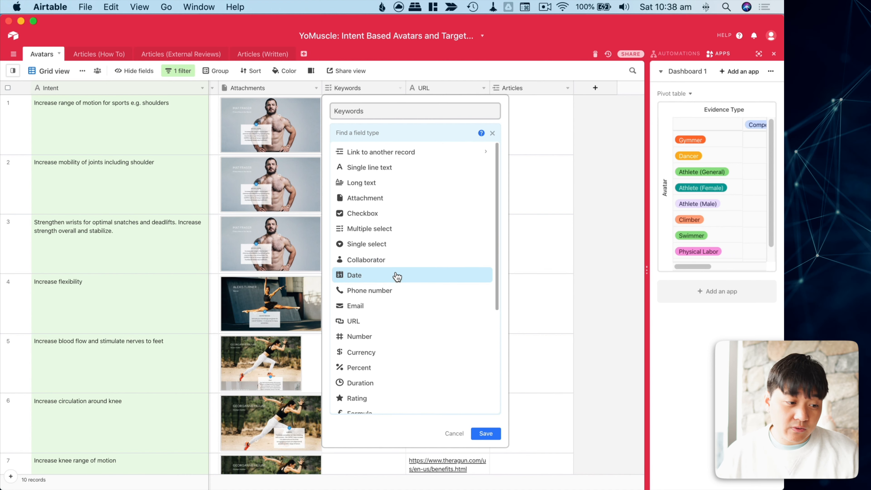
{"action": "scroll", "coordinate": [406, 271], "scroll_direction": "down", "scroll_amount": 3}
{"action": "scroll", "coordinate": [406, 270], "scroll_direction": "down", "scroll_amount": 6}
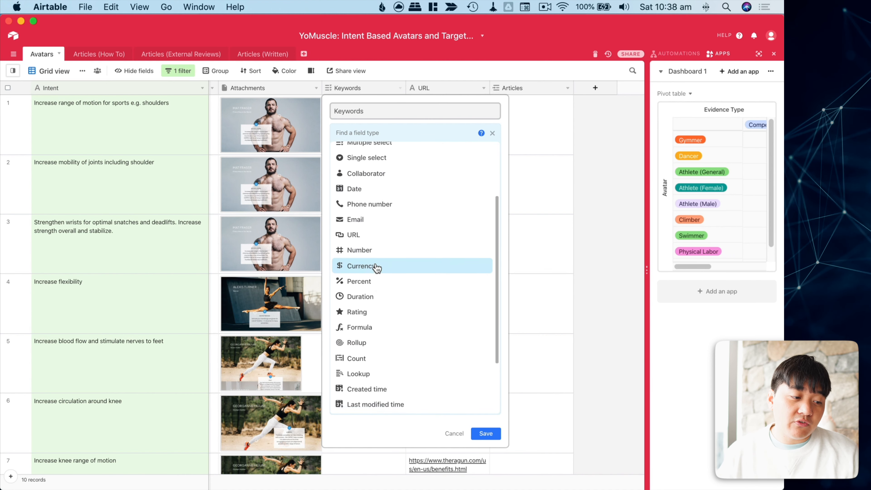